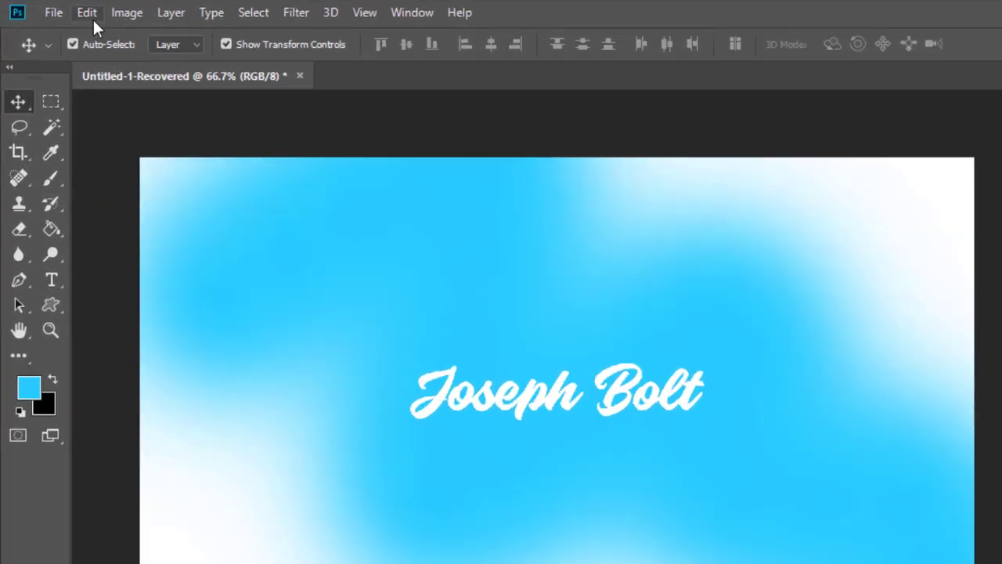
Step: In File Handling preferences, enable automatic recovery saving every 5 Minutes and confirm
{"action": "left_click", "coordinate": [65, 9]}
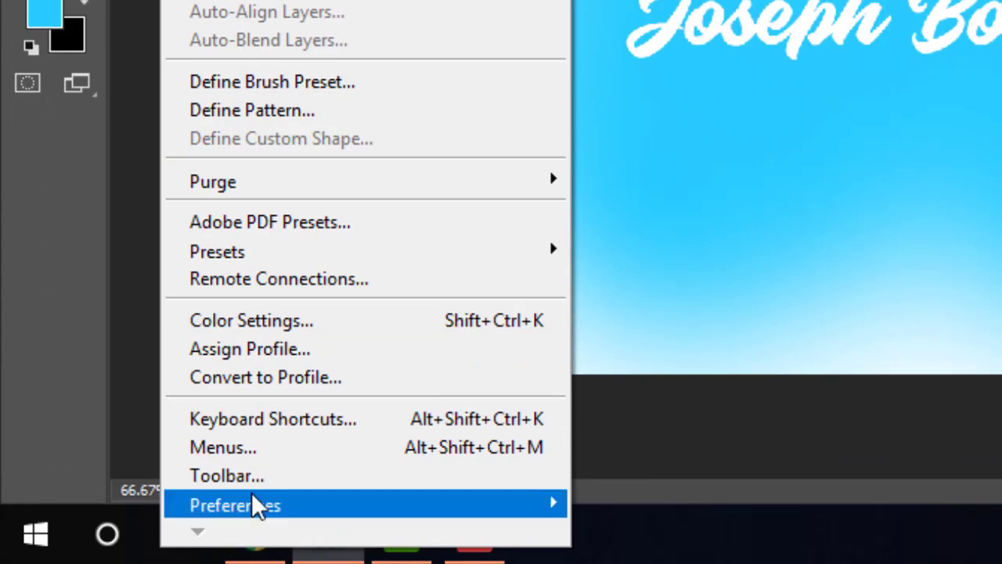
{"action": "left_click", "coordinate": [266, 508]}
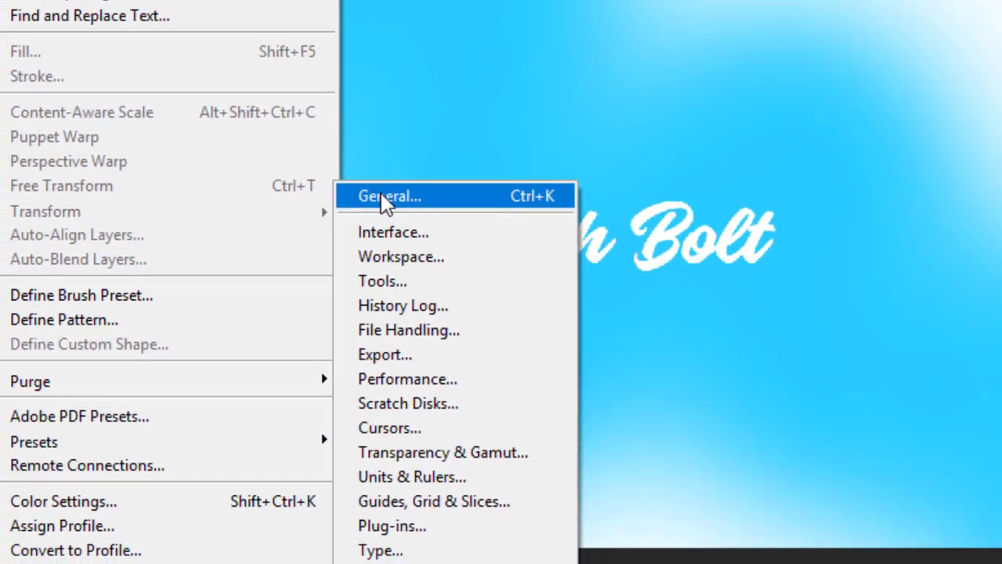
{"action": "left_click", "coordinate": [386, 197]}
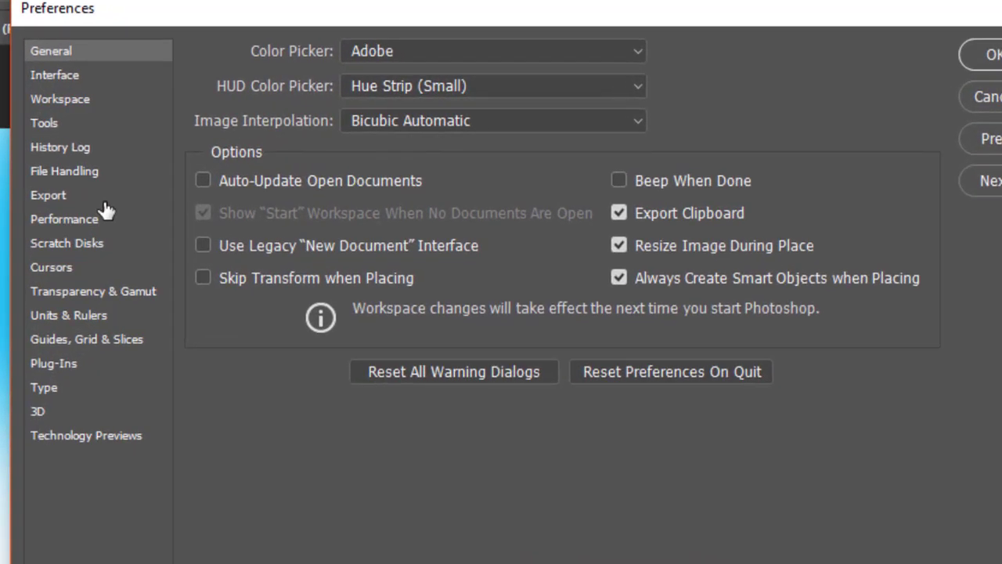
{"action": "left_click", "coordinate": [90, 178]}
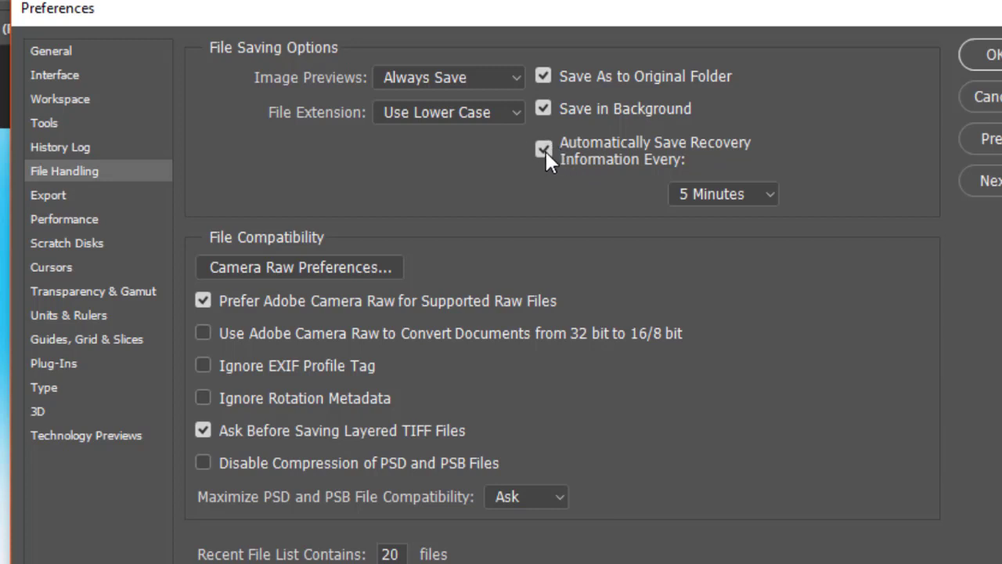
{"action": "left_click", "coordinate": [768, 195]}
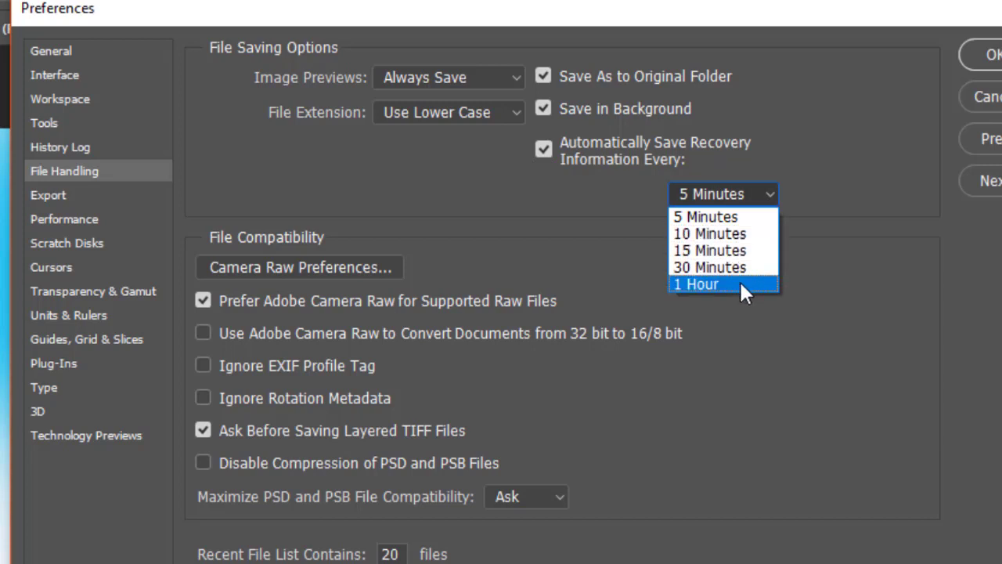
{"action": "left_click", "coordinate": [843, 272]}
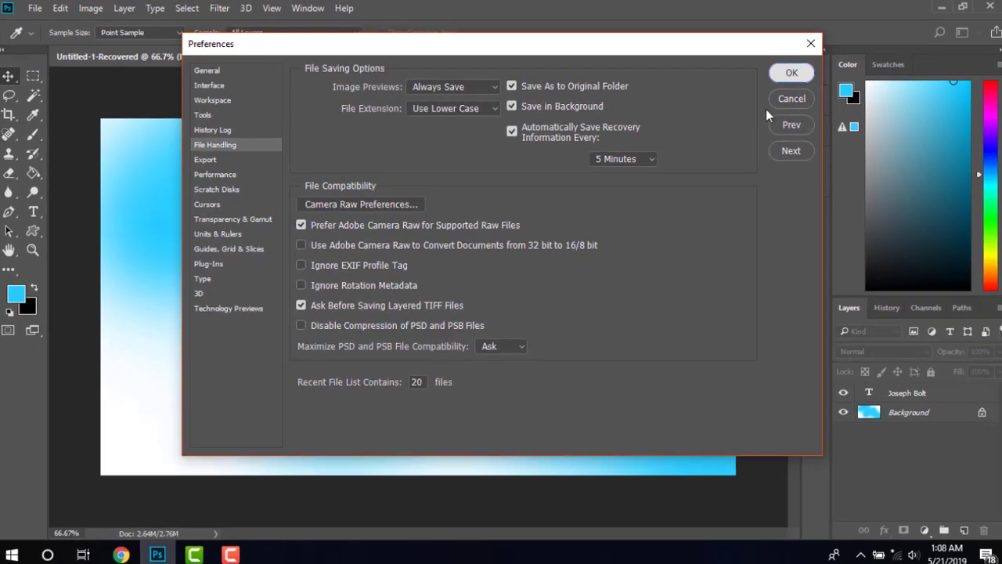
{"action": "left_click", "coordinate": [788, 71]}
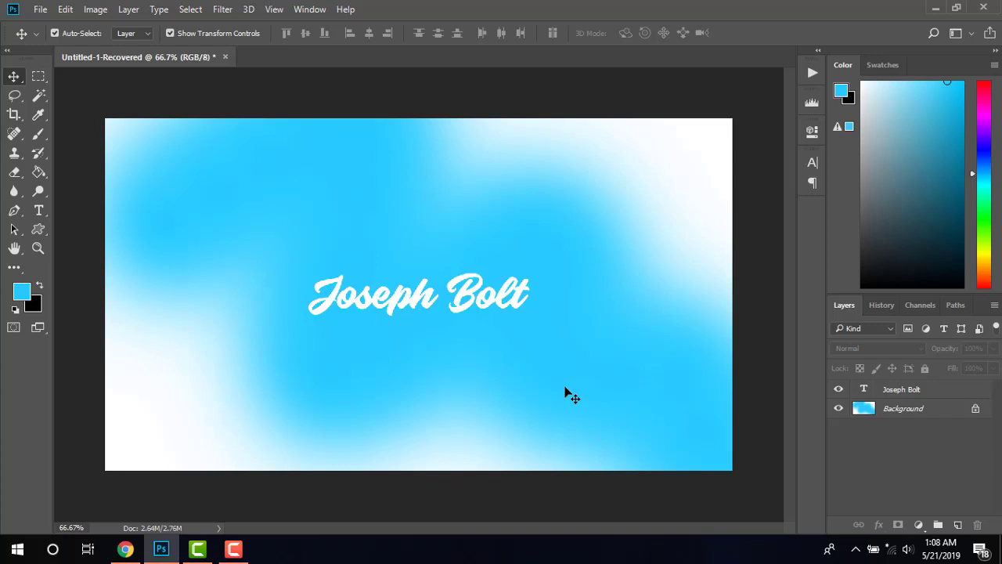
Step: End the Adobe Photoshop CC 2018 task from Task Manager, then close Task Manager
{"action": "right_click", "coordinate": [548, 557]}
{"action": "left_click", "coordinate": [591, 491]}
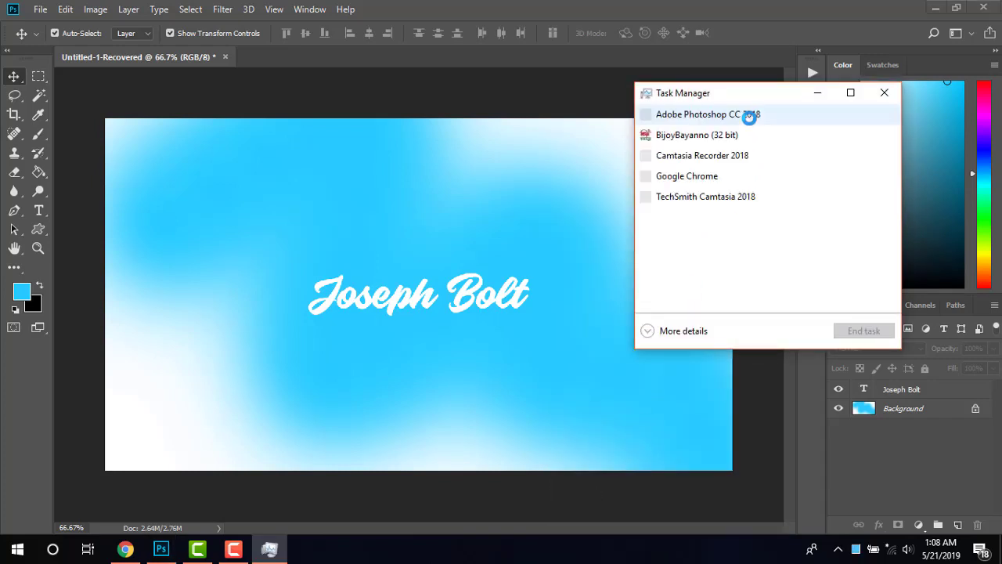
{"action": "left_click", "coordinate": [674, 108]}
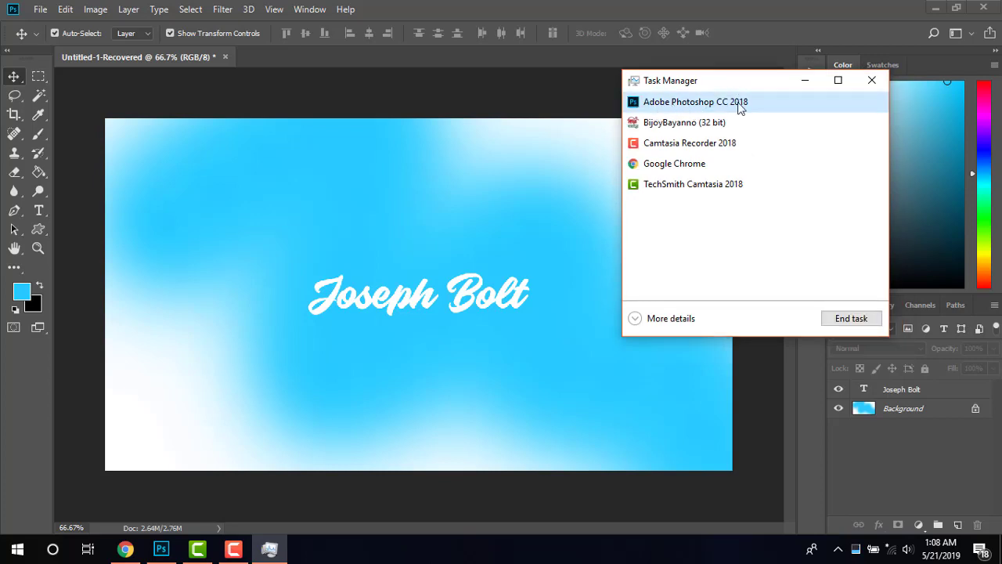
{"action": "left_click", "coordinate": [850, 319]}
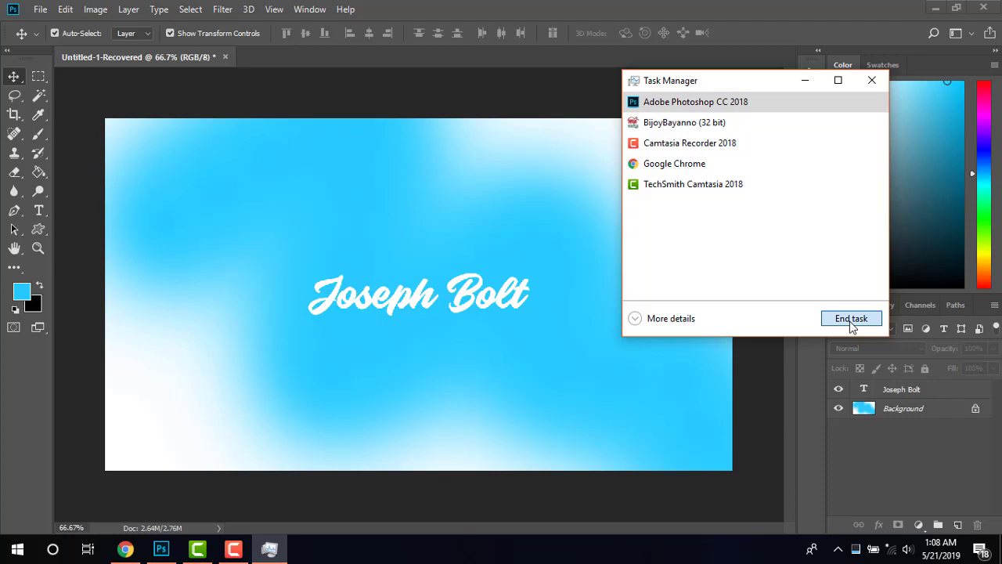
{"action": "left_click", "coordinate": [871, 80]}
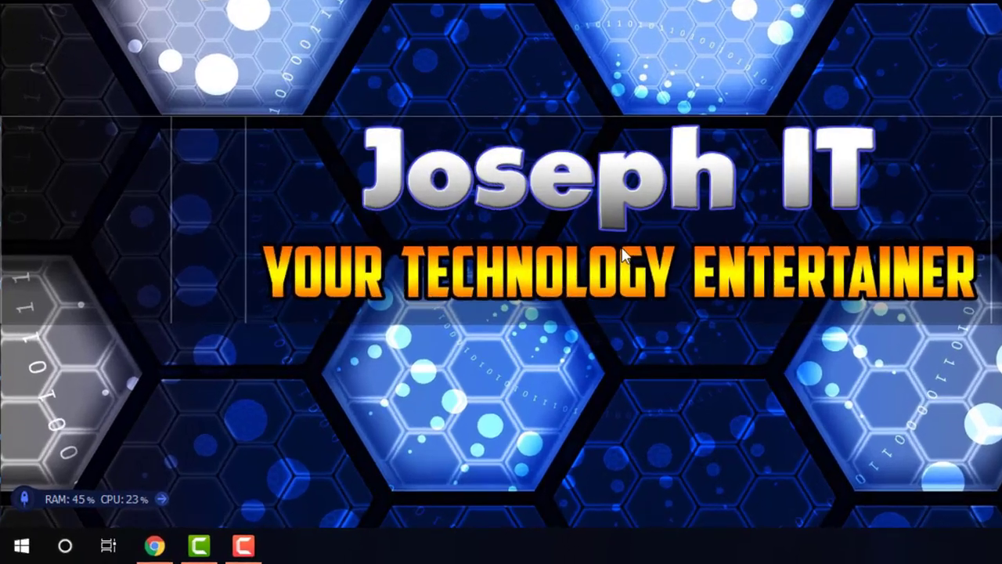
Step: Open the roaming %appdata% folder from the Run prompt
{"action": "key", "text": "super+r"}
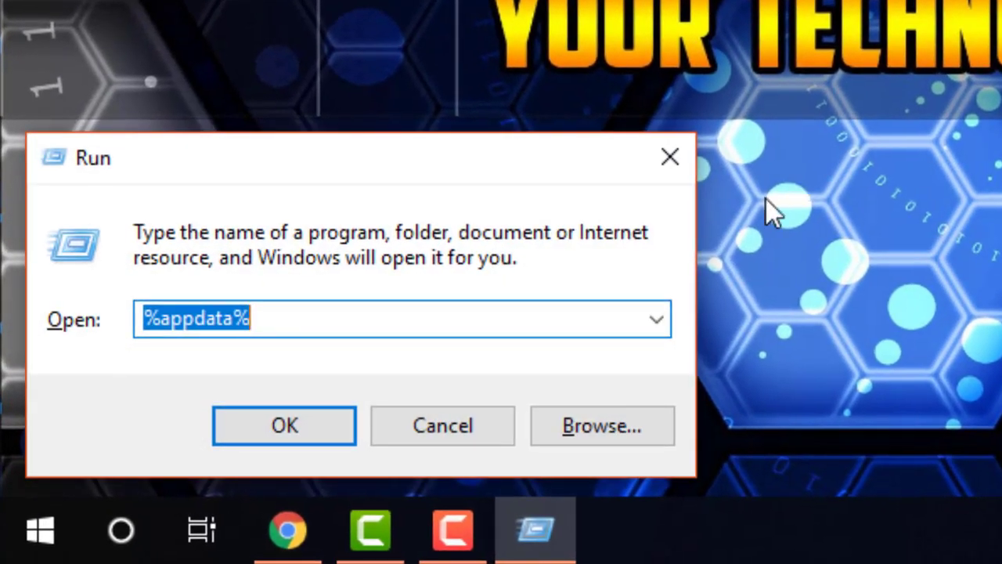
{"action": "left_click", "coordinate": [388, 316]}
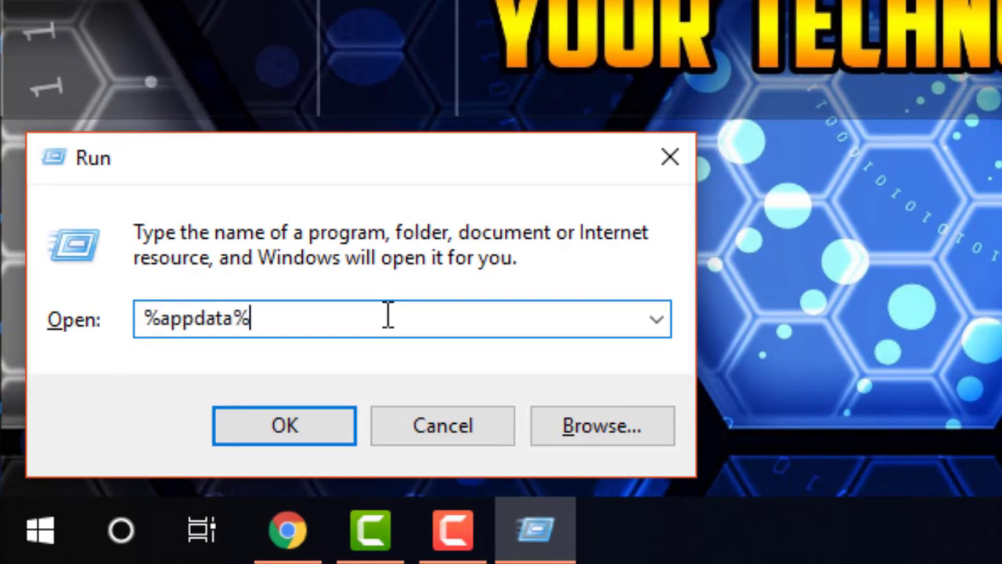
{"action": "key", "text": "Return"}
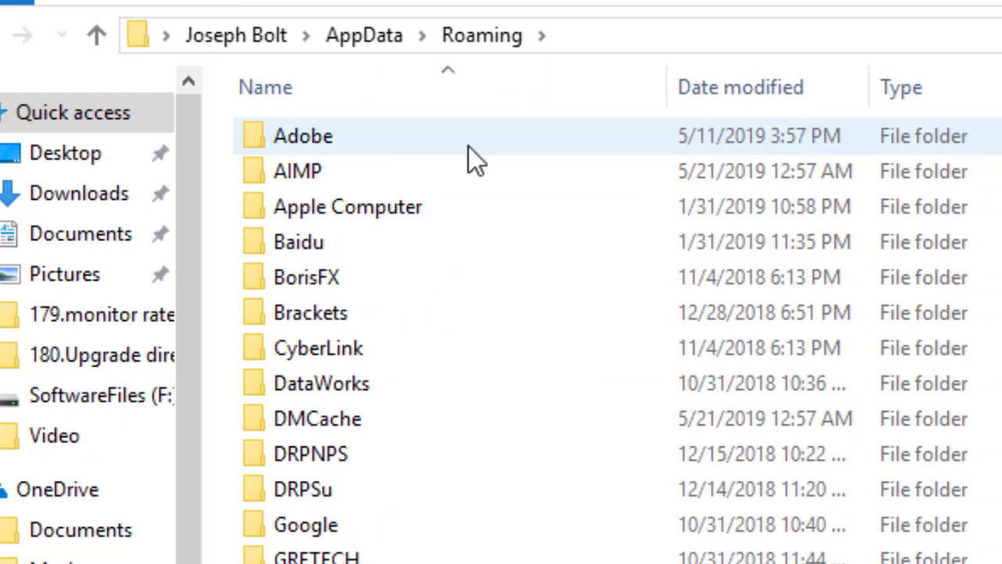
Step: Browse into Adobe > Adobe Photoshop CC 2018 > AutoRecover to show the .psb file
{"action": "double_click", "coordinate": [468, 148]}
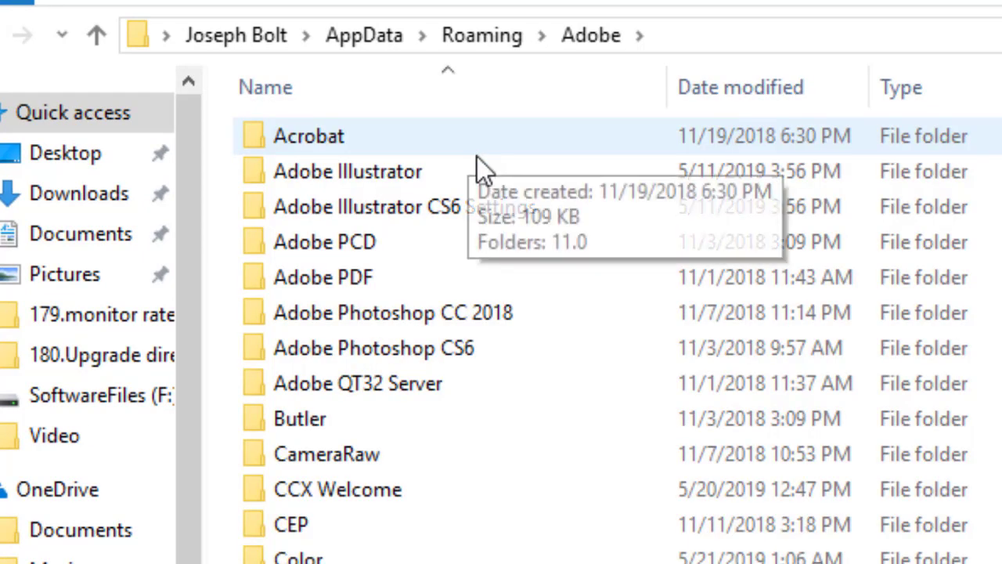
{"action": "left_click", "coordinate": [411, 318]}
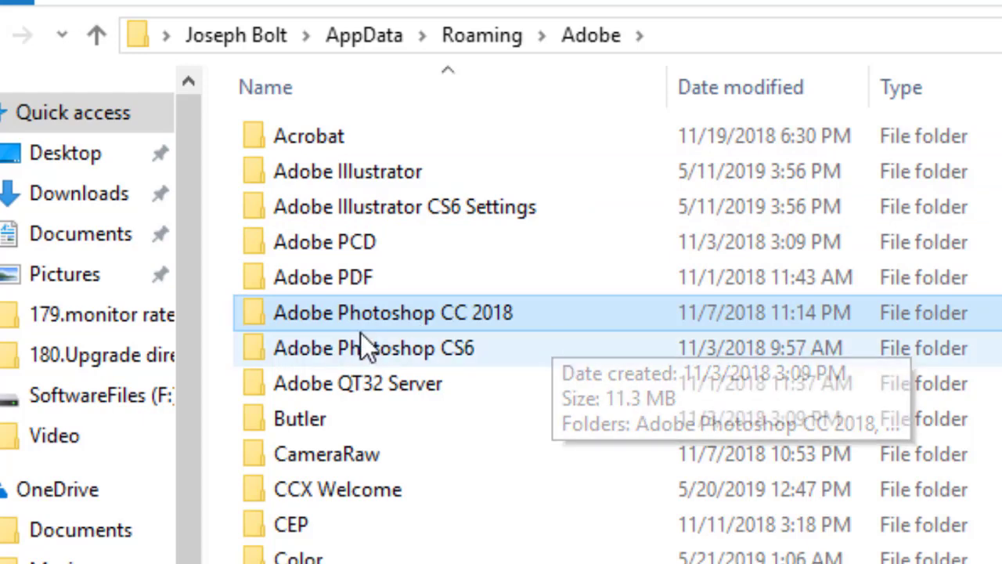
{"action": "double_click", "coordinate": [567, 319]}
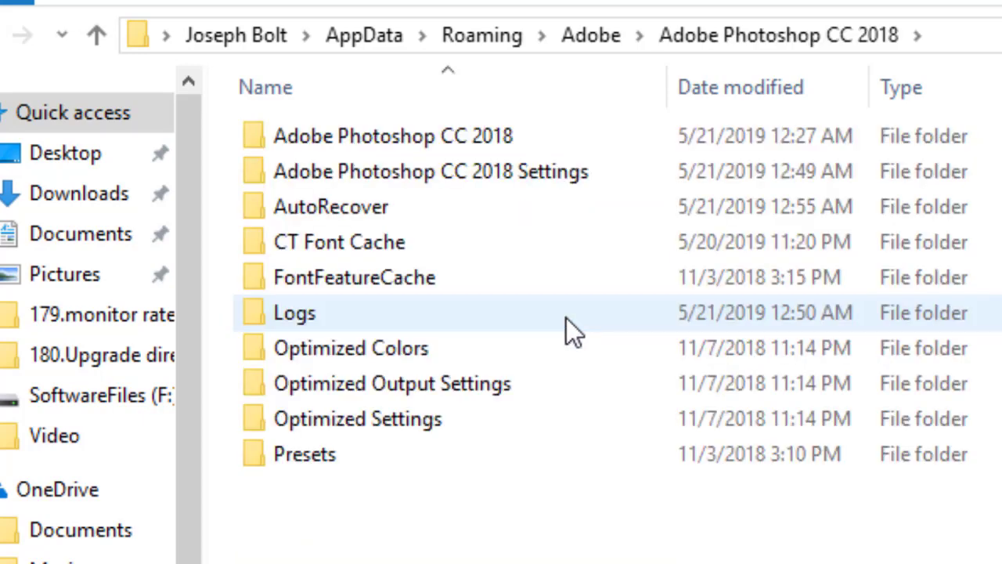
{"action": "left_click", "coordinate": [341, 212]}
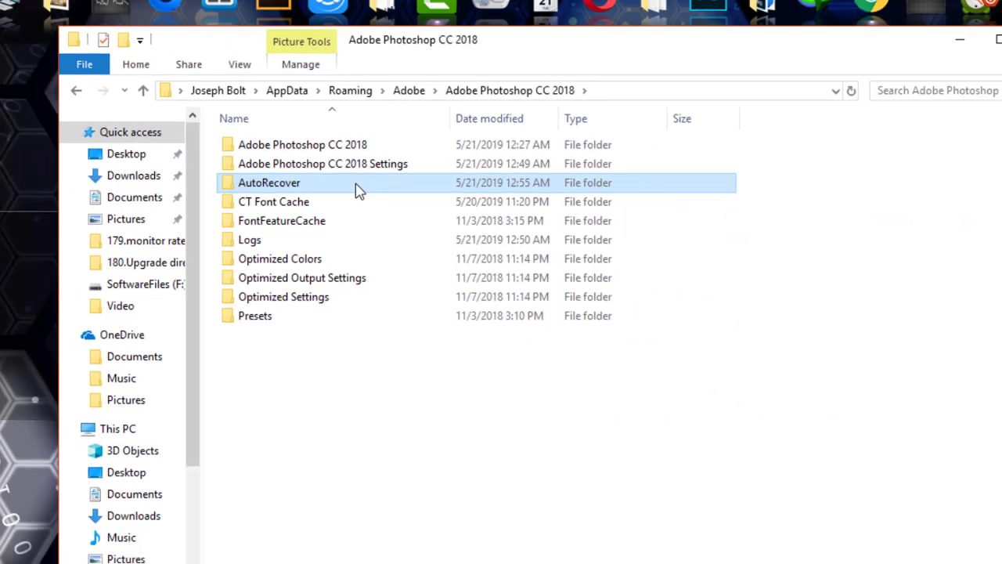
{"action": "double_click", "coordinate": [353, 190]}
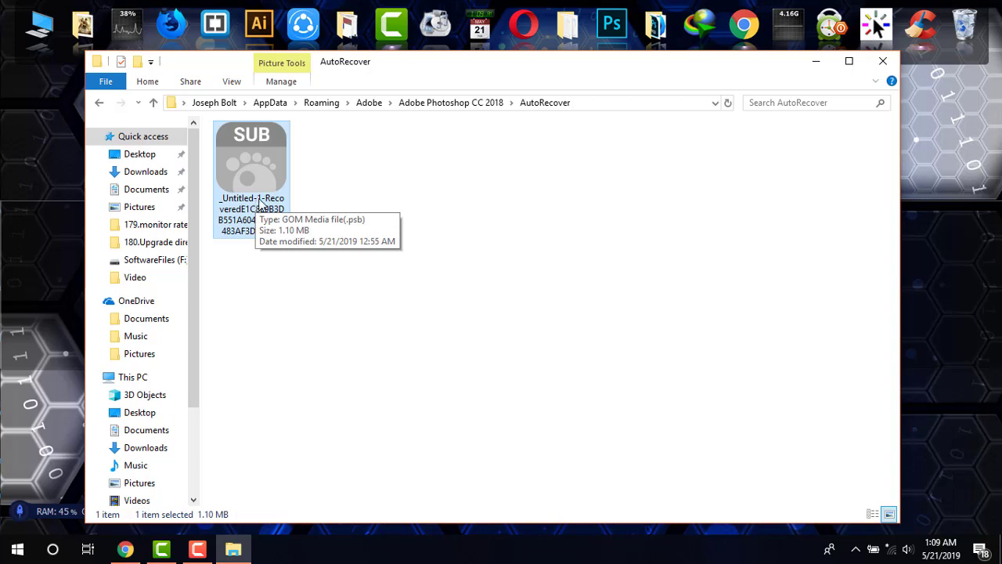
{"action": "right_click", "coordinate": [258, 183]}
{"action": "mouse_move", "coordinate": [470, 287]}
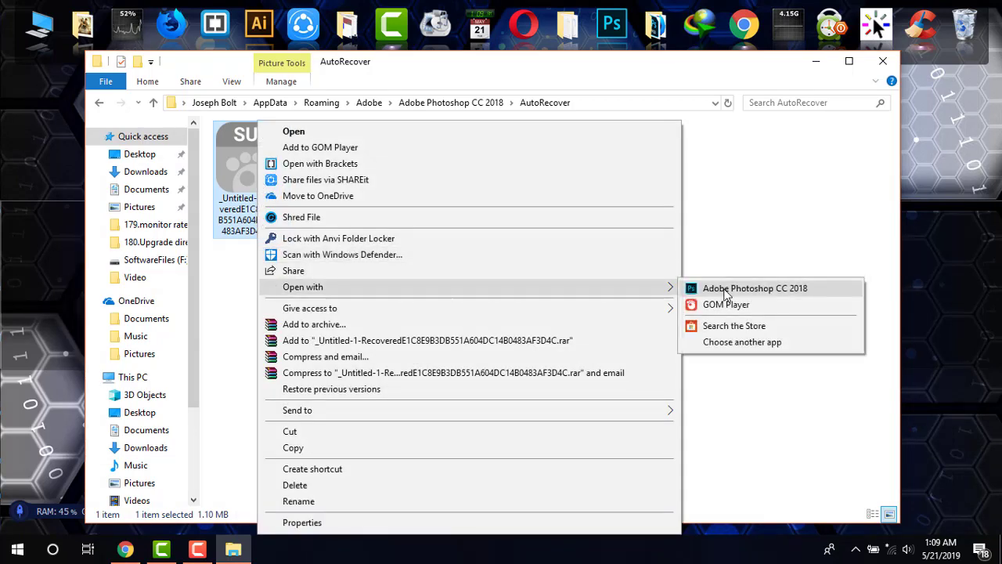
{"action": "left_click", "coordinate": [833, 289]}
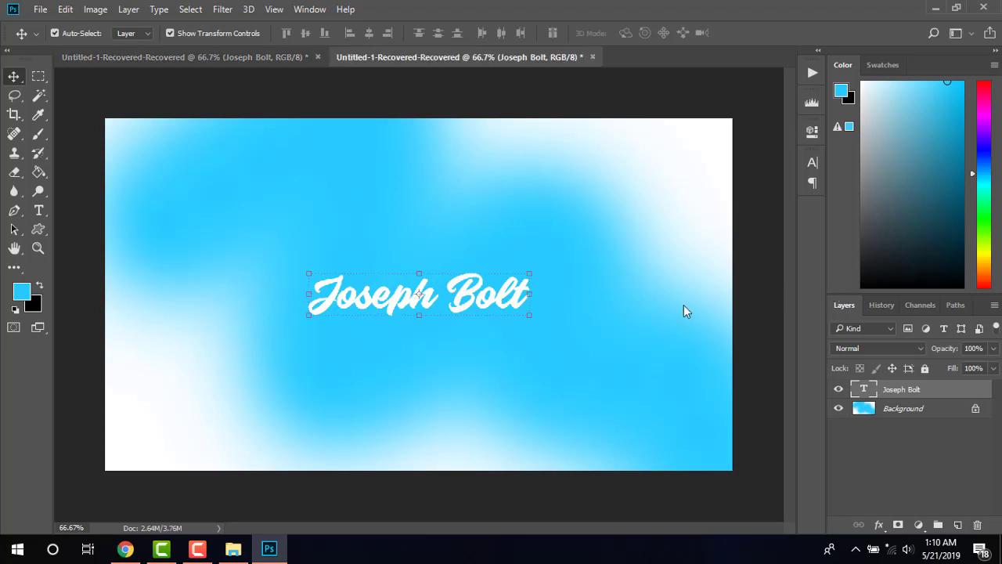
{"action": "left_click", "coordinate": [525, 347]}
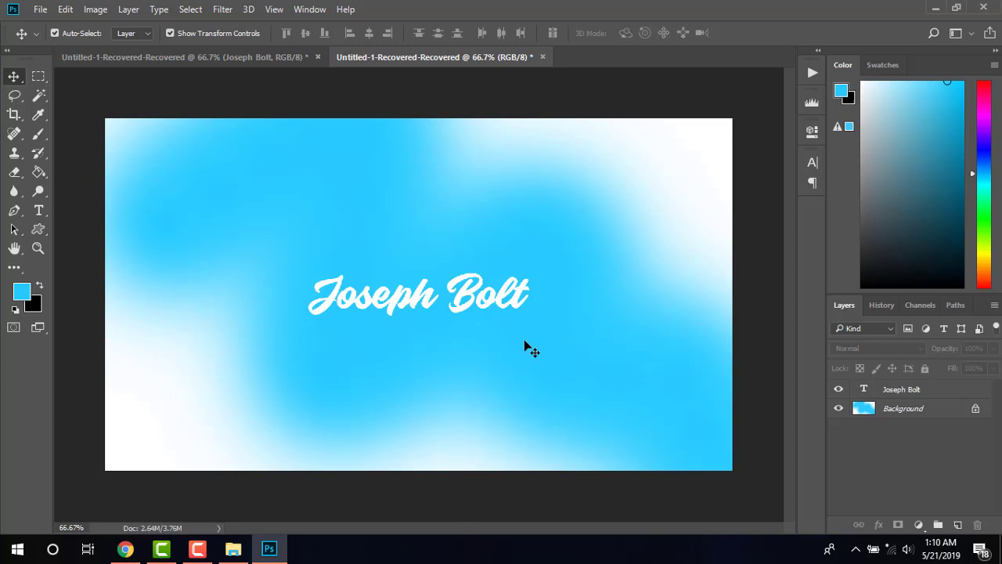
Step: Minimize Photoshop and hide the AutoRecover Explorer window with Win+D
{"action": "left_click", "coordinate": [936, 10]}
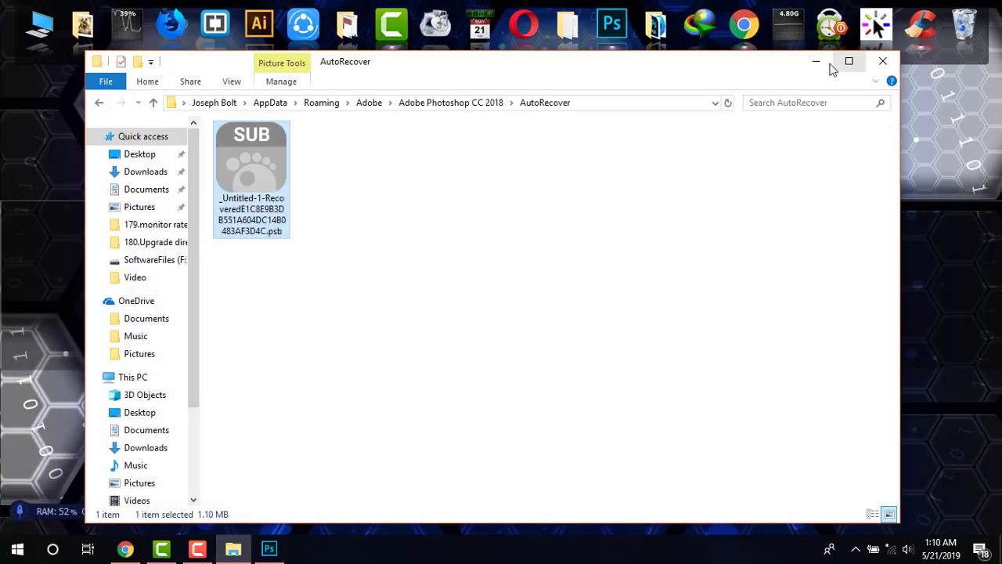
{"action": "key", "text": "super+d"}
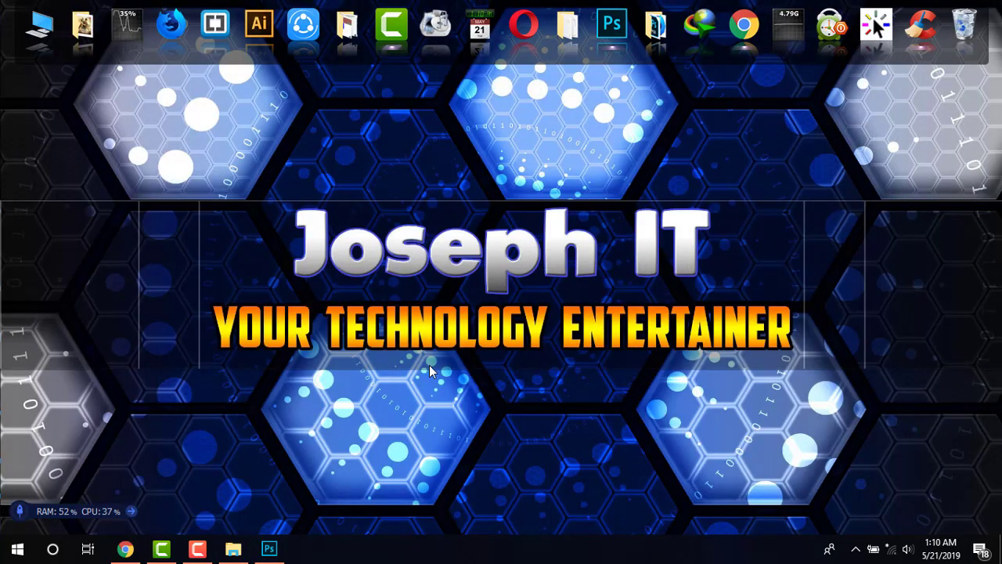